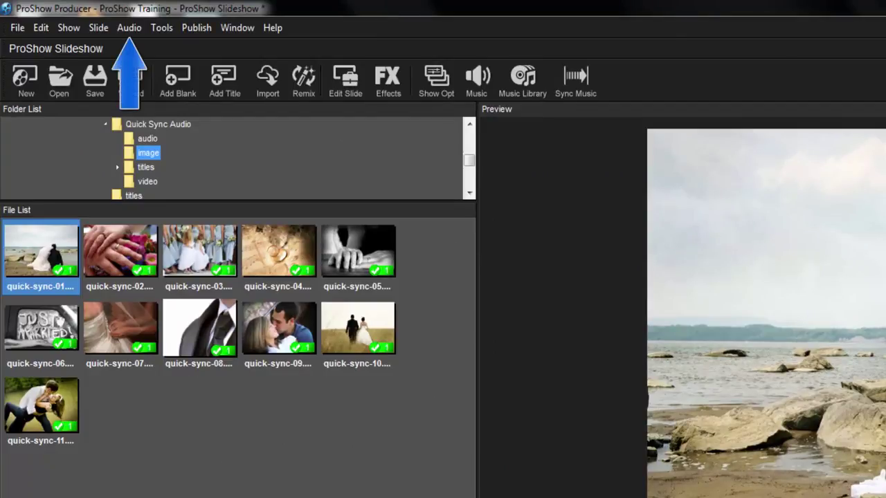
# - Quick Sync the entire show so its slides stretch to the 3:36.27 soundtrack
pyautogui.hotkey('alt', 'a')
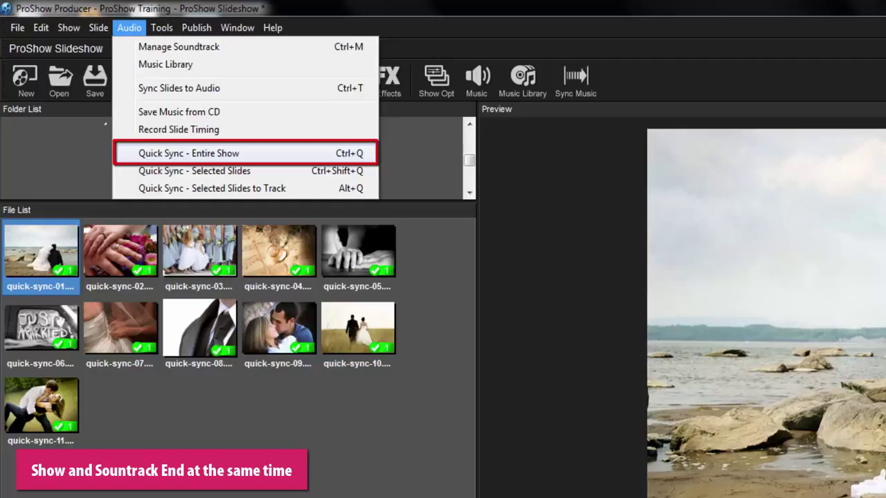
pyautogui.press('Return')
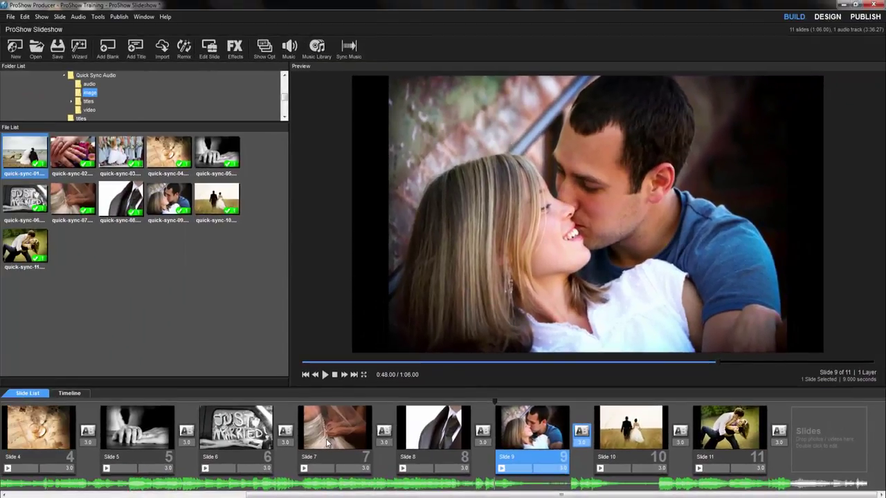
# - Select slides 7 and 4 and Quick Sync only those selected slides to the soundtrack
pyautogui.keyDown('ctrl'); pyautogui.click(328, 443); pyautogui.keyUp('ctrl')
pyautogui.keyDown('ctrl'); pyautogui.click(65, 455); pyautogui.keyUp('ctrl')
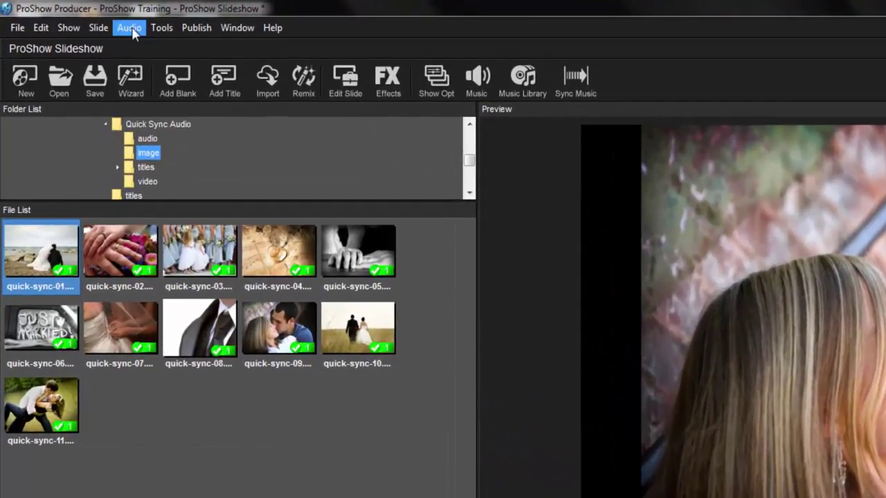
pyautogui.click(131, 29)
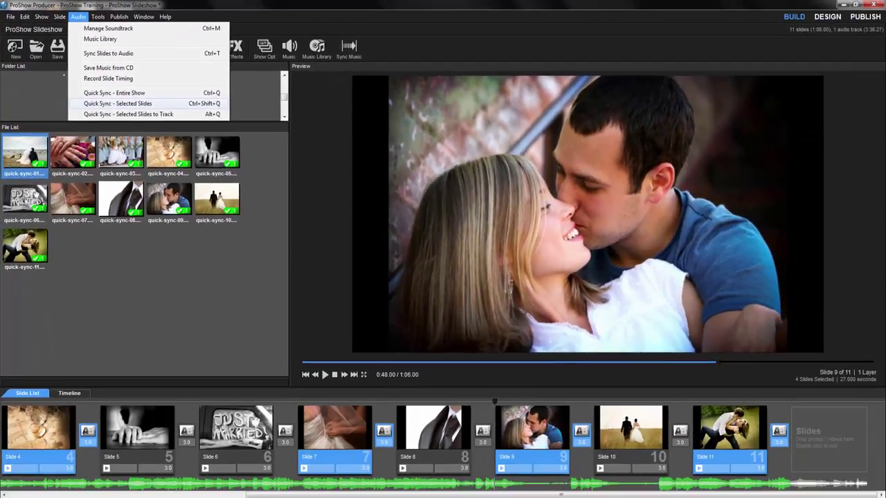
pyautogui.click(117, 103)
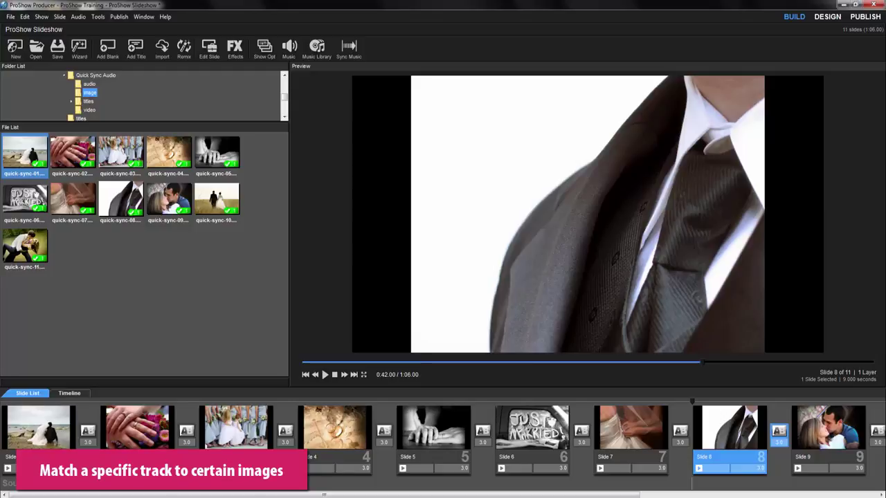
# - Add Give You My Love from the Music Library as the show's soundtrack
pyautogui.click(316, 50)
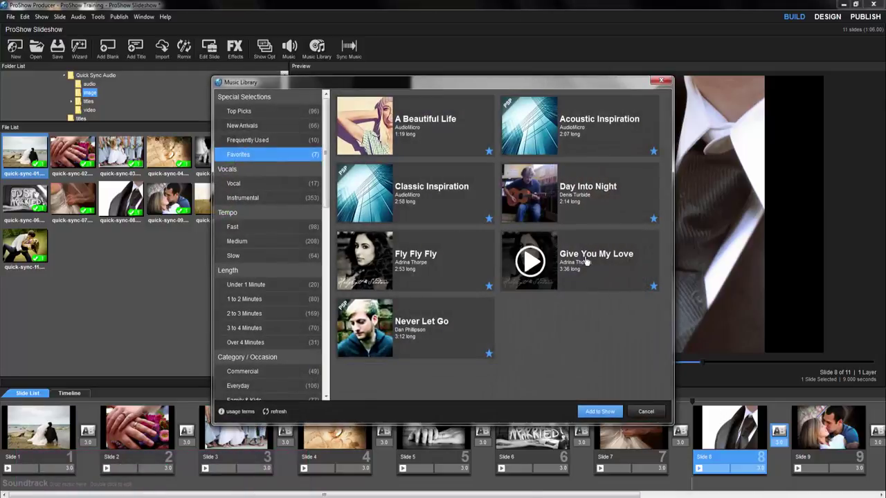
pyautogui.click(586, 261)
pyautogui.click(599, 411)
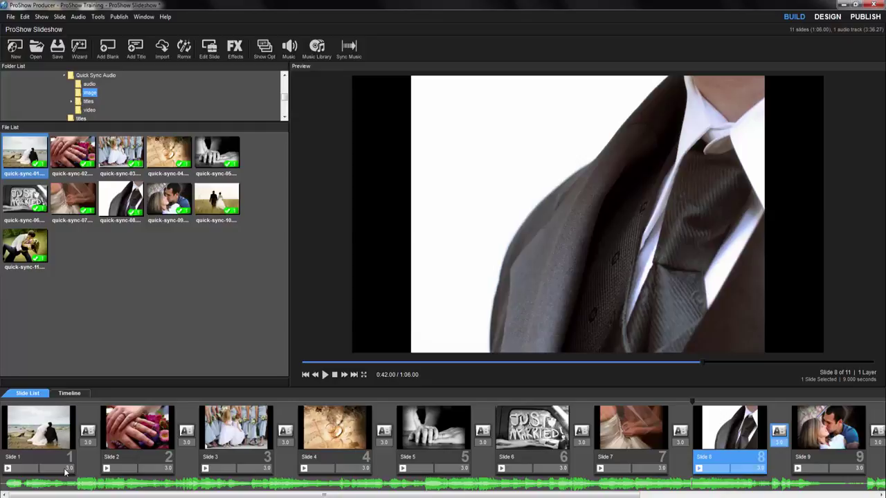
# - Select slides 1–5 and Quick Sync them to the Give You My Love track
pyautogui.click(45, 451)
pyautogui.keyDown('shift'); pyautogui.click(432, 429); pyautogui.keyUp('shift')
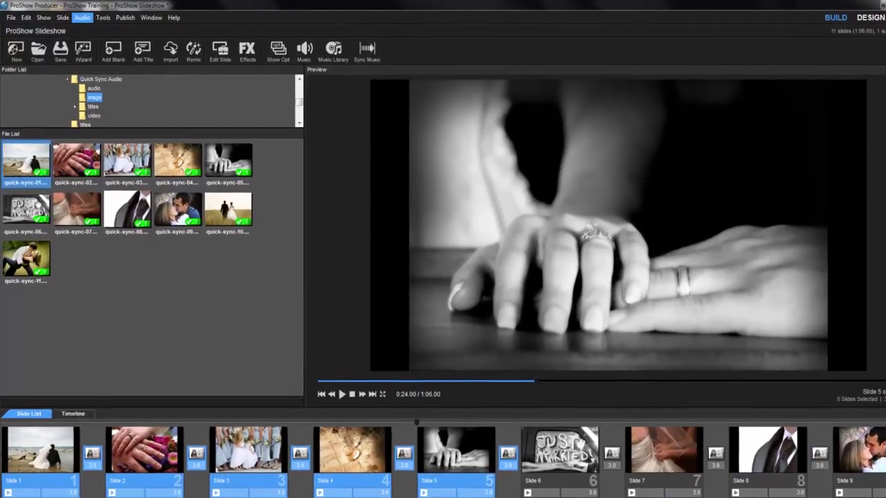
pyautogui.click(78, 16)
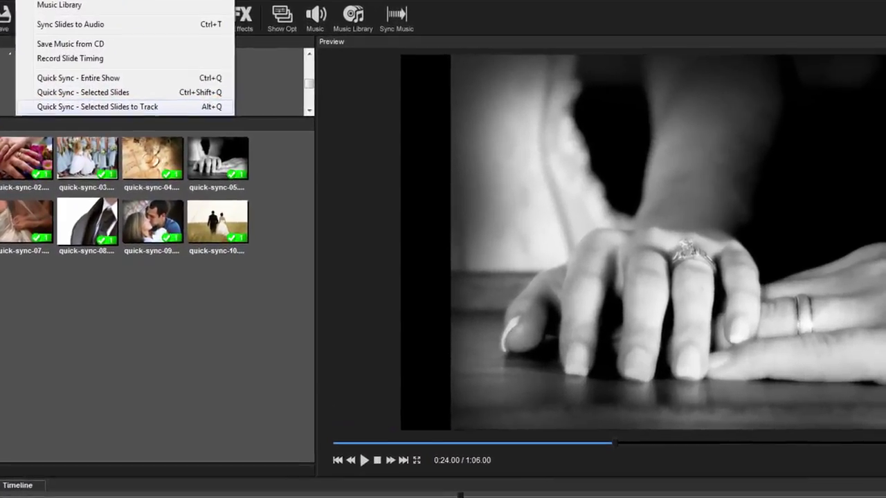
pyautogui.hotkey('alt', 'q')
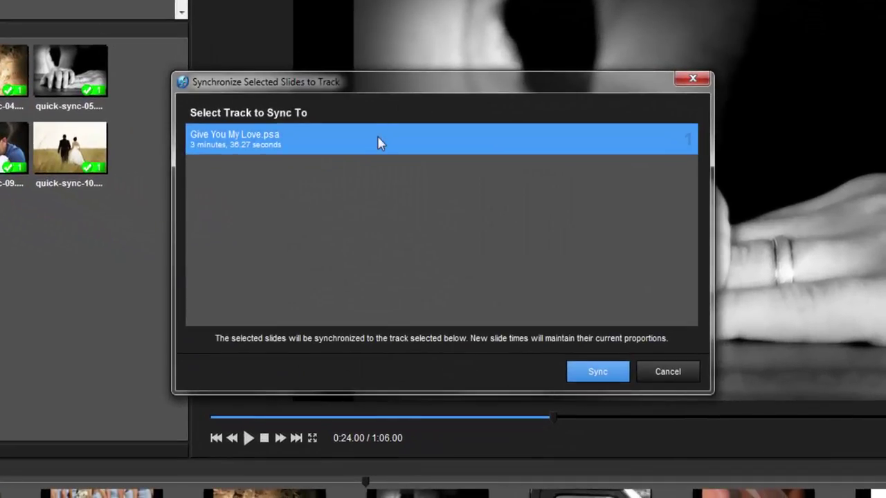
pyautogui.click(597, 370)
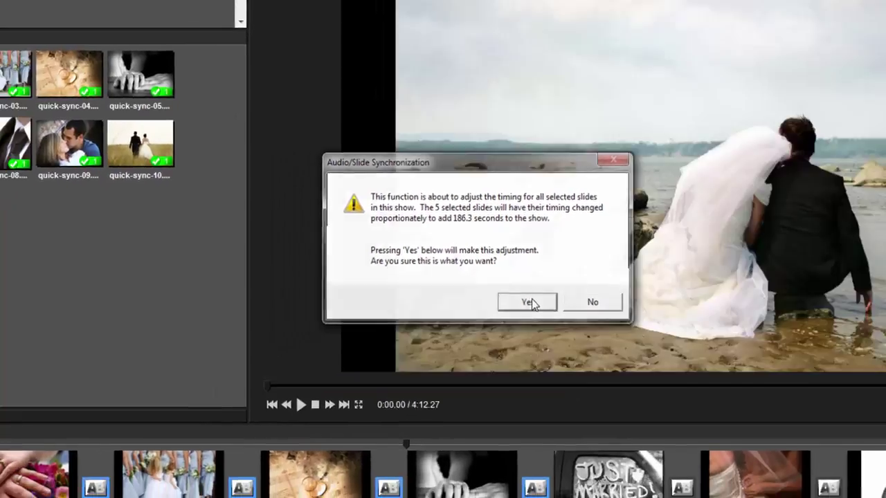
# - Confirm the timing change and add Day Into Night from the Music Library as a second track
pyautogui.click(504, 326)
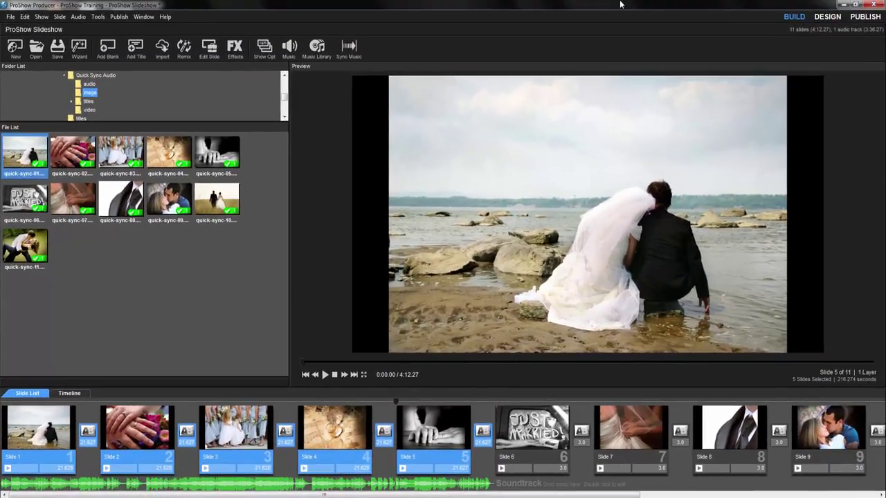
pyautogui.click(316, 49)
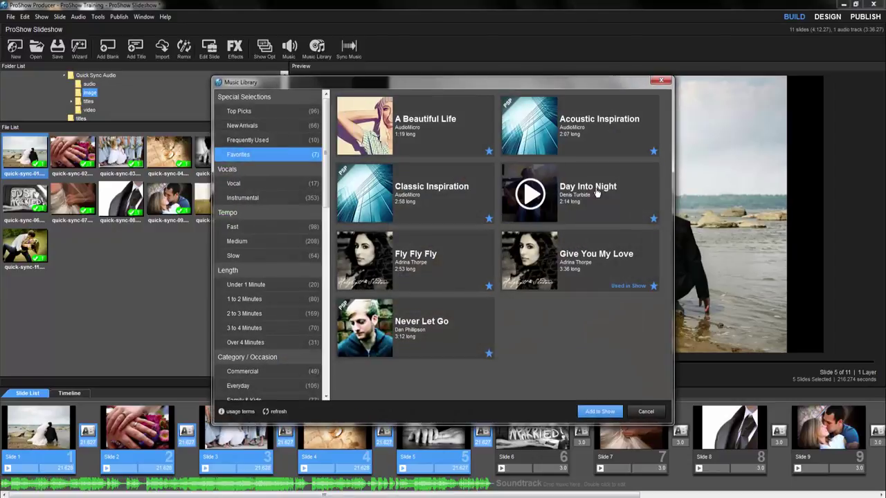
pyautogui.click(597, 193)
pyautogui.click(599, 411)
# - Select slides 6–11, sync them to Day Into Night, and confirm the timing change
pyautogui.click(536, 435)
pyautogui.moveTo(650, 493); pyautogui.dragTo(837, 494)
pyautogui.keyDown('shift'); pyautogui.click(719, 432); pyautogui.keyUp('shift')
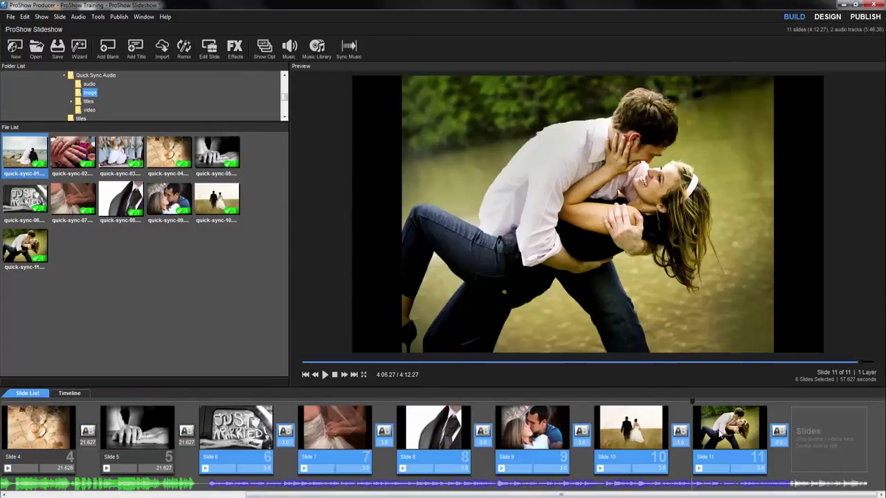
pyautogui.click(78, 16)
pyautogui.click(145, 115)
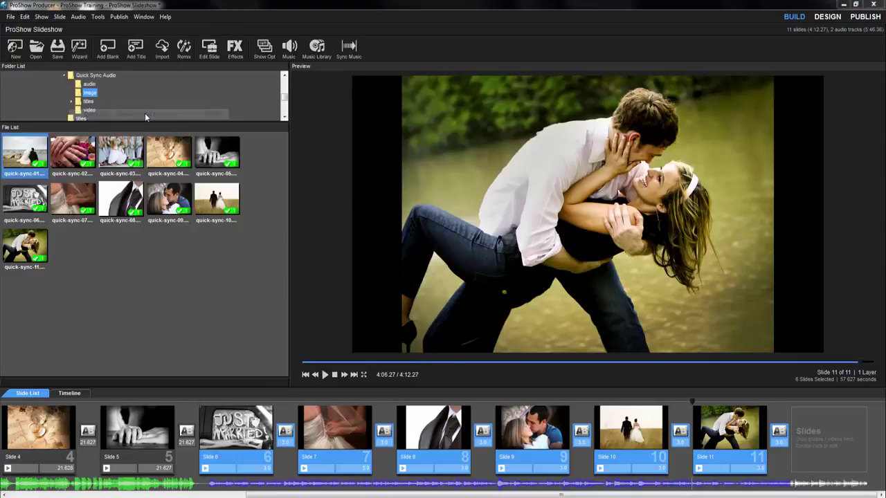
pyautogui.click(531, 331)
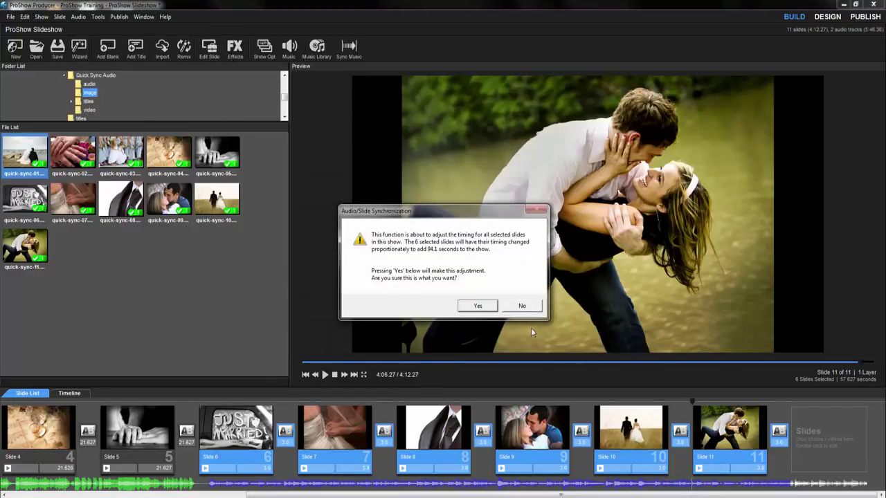
pyautogui.click(486, 304)
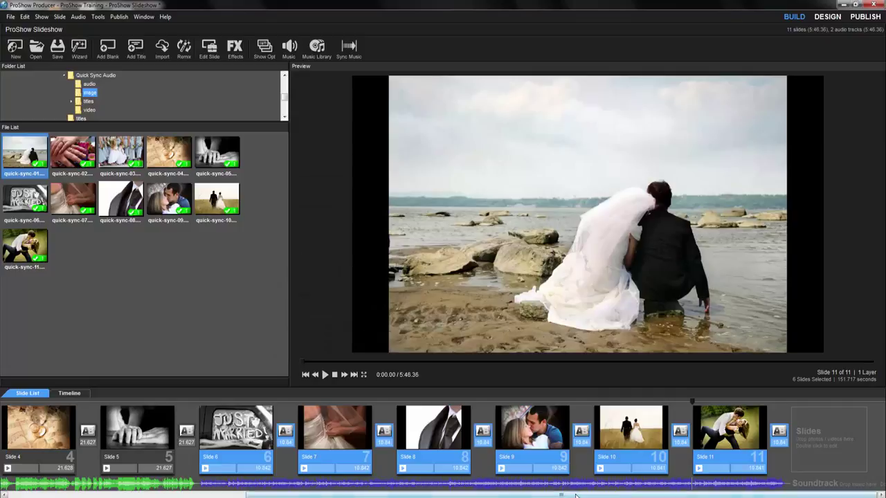
pyautogui.moveTo(567, 494); pyautogui.dragTo(389, 495)
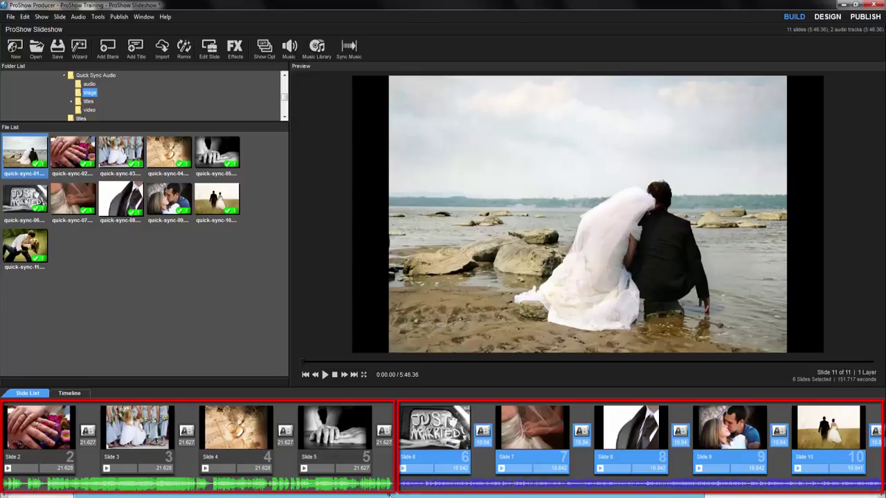
# - Undo the syncs back to 1:06.00 and open the soundtrack page of Show Options
pyautogui.hotkey('ctrl', 'z')
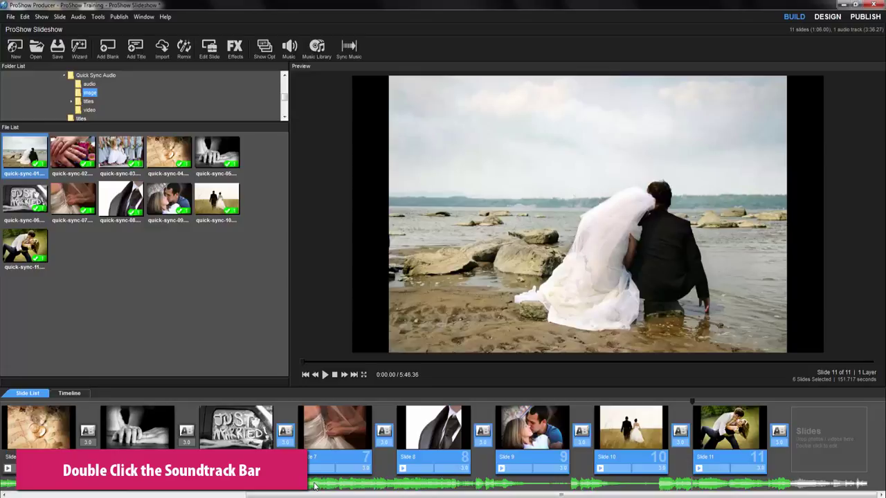
pyautogui.doubleClick(315, 484)
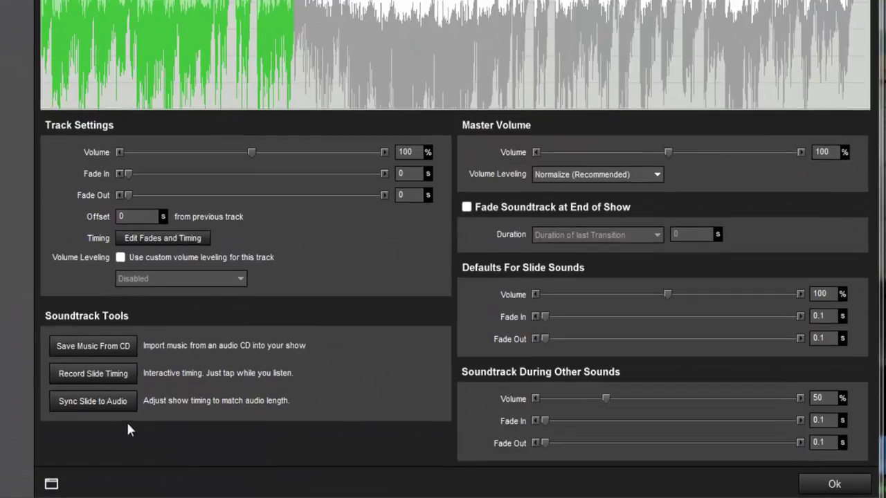
# - In Sync Slides to Audio, keep existing proportions and limit transitions to 2.0 seconds
pyautogui.click(94, 404)
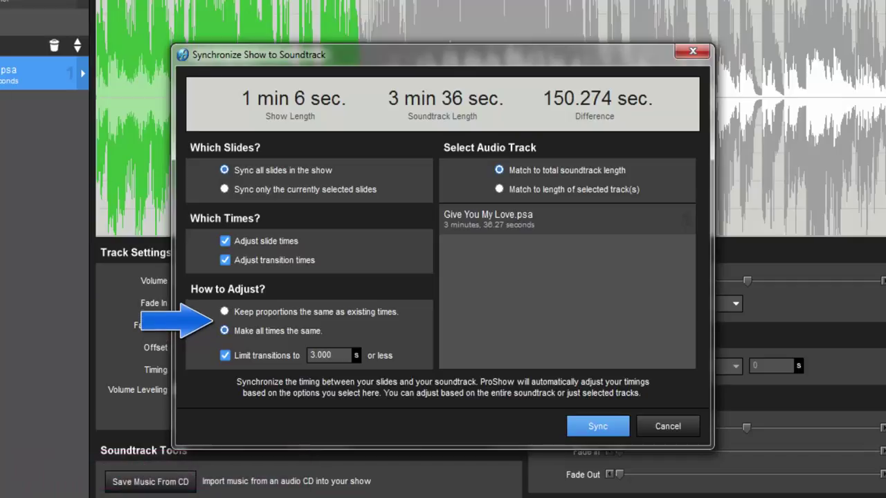
pyautogui.click(225, 312)
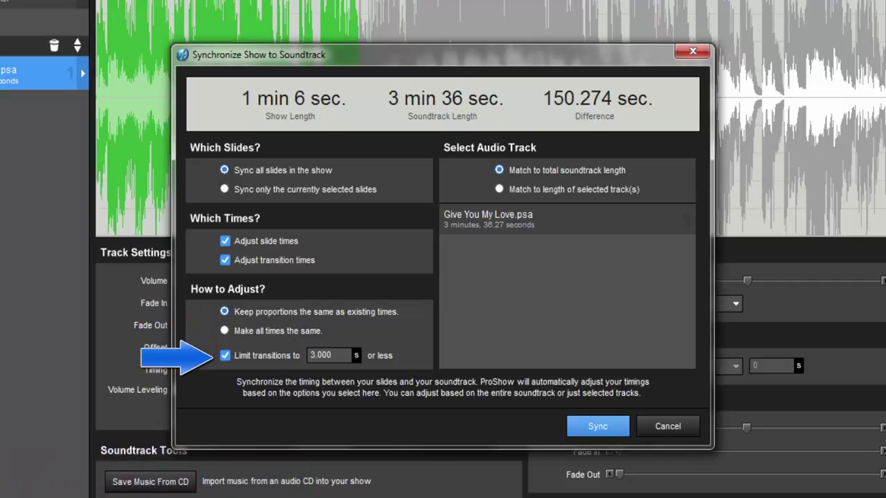
pyautogui.moveTo(333, 355); pyautogui.dragTo(310, 355)
pyautogui.write('2.')
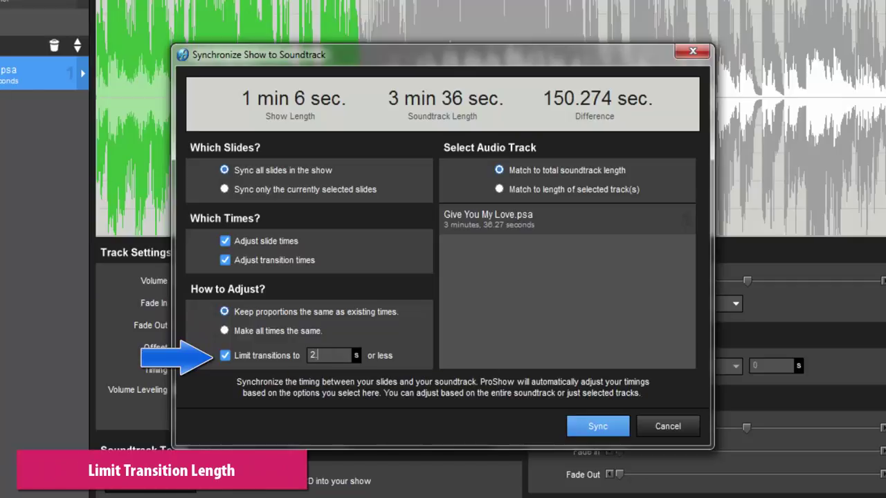
pyautogui.write('0')
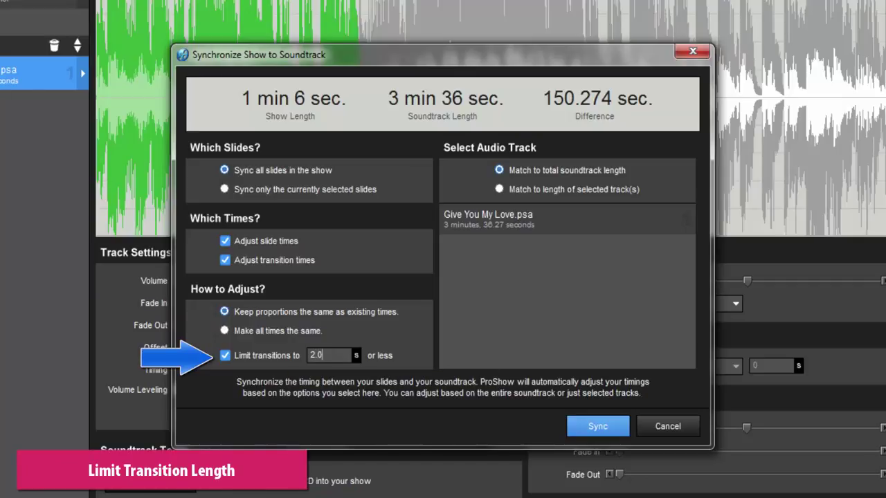